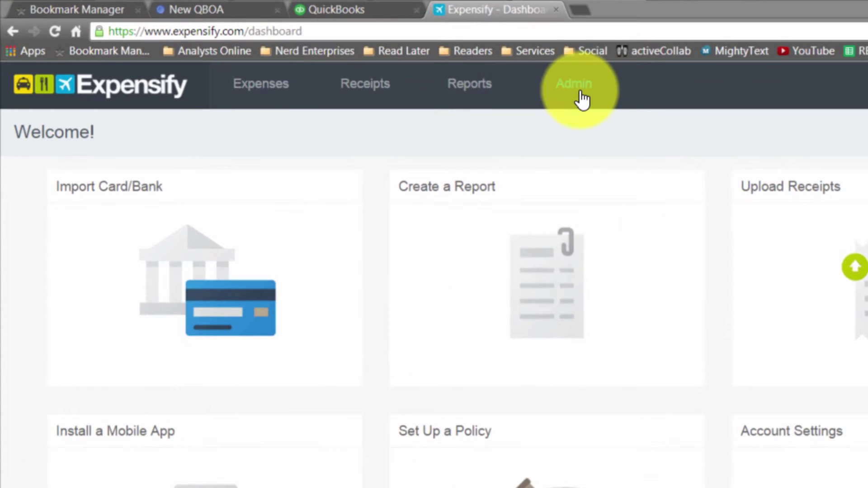
Step: From Admin, open the SOBs policy's Connections and create a new QuickBooks Online connection
{"action": "left_click", "coordinate": [582, 99]}
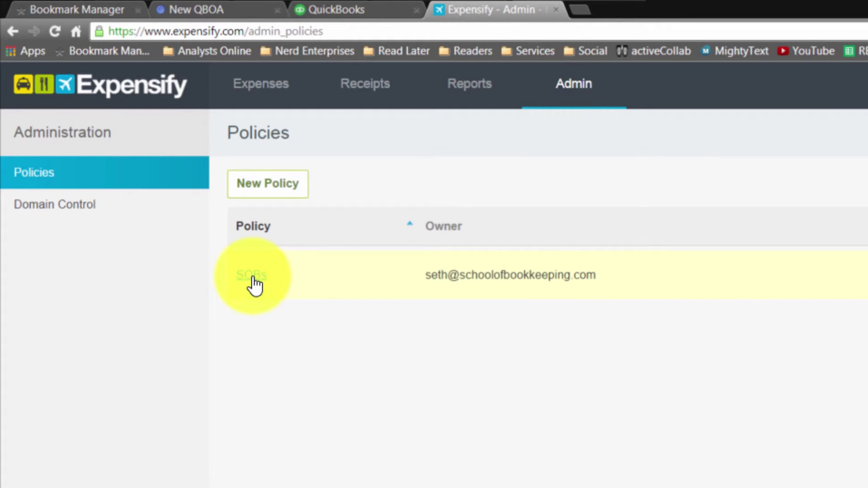
{"action": "left_click", "coordinate": [255, 285]}
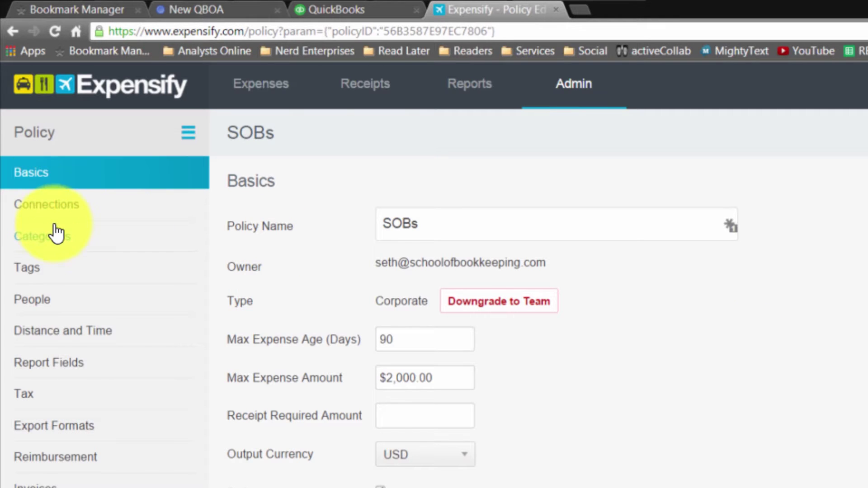
{"action": "left_click", "coordinate": [53, 209]}
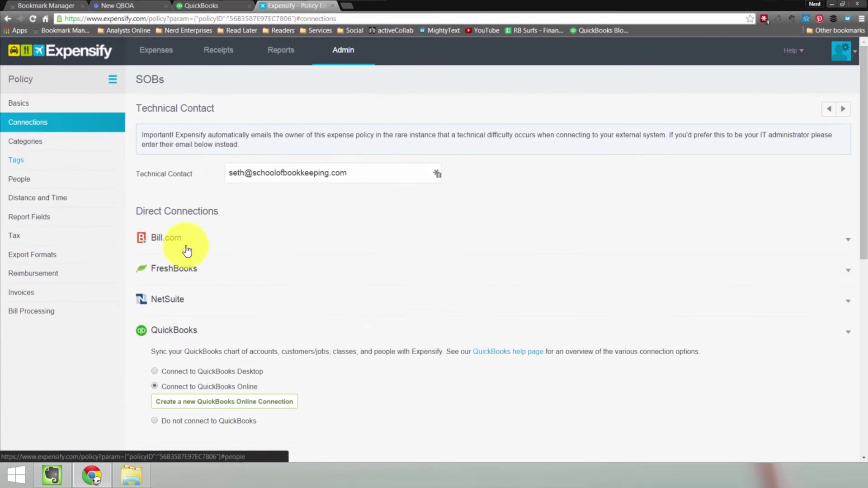
{"action": "scroll", "coordinate": [217, 246], "scroll_direction": "down", "scroll_amount": 3}
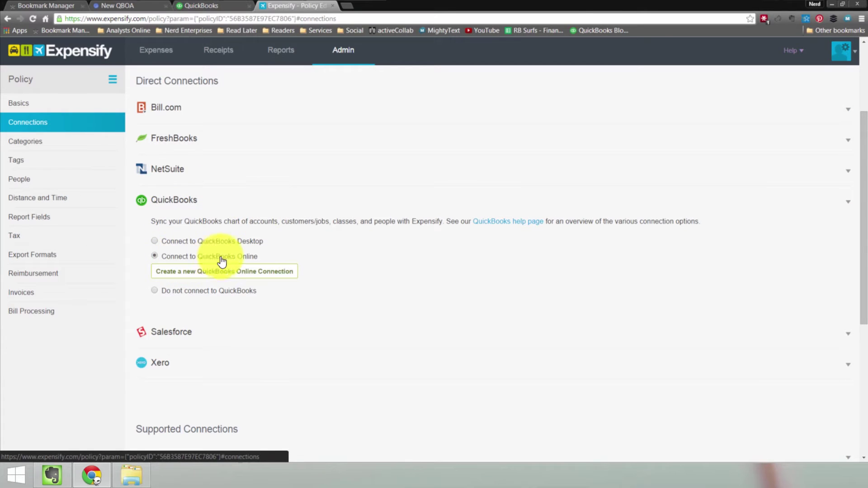
{"action": "left_click", "coordinate": [186, 280]}
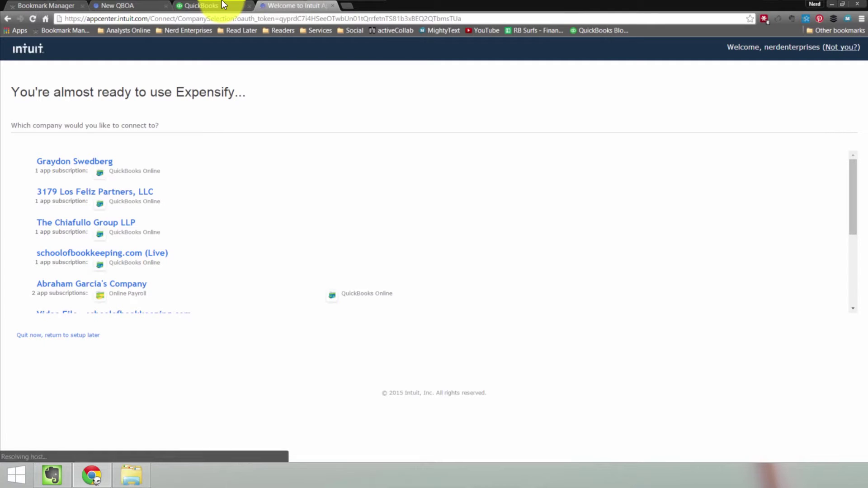
Step: Select the schoolofbookkeeping.com (Live) company and authorize sharing its data with Expensify
{"action": "left_click", "coordinate": [222, 5]}
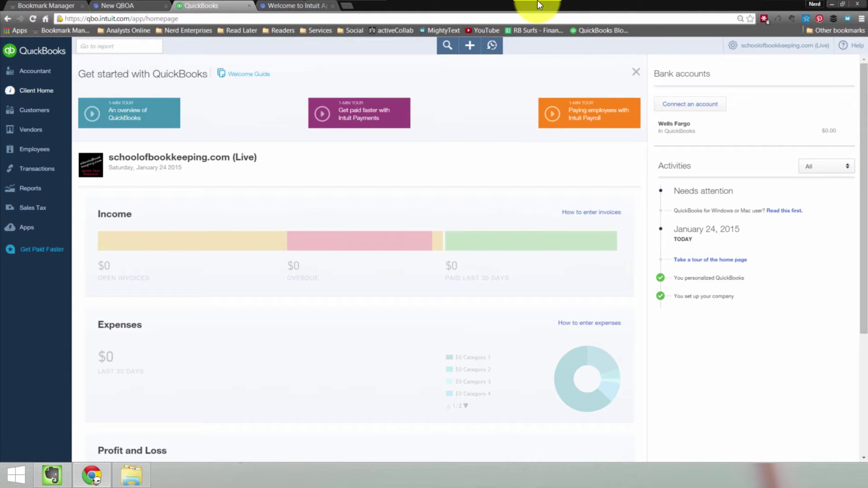
{"action": "left_click", "coordinate": [294, 6]}
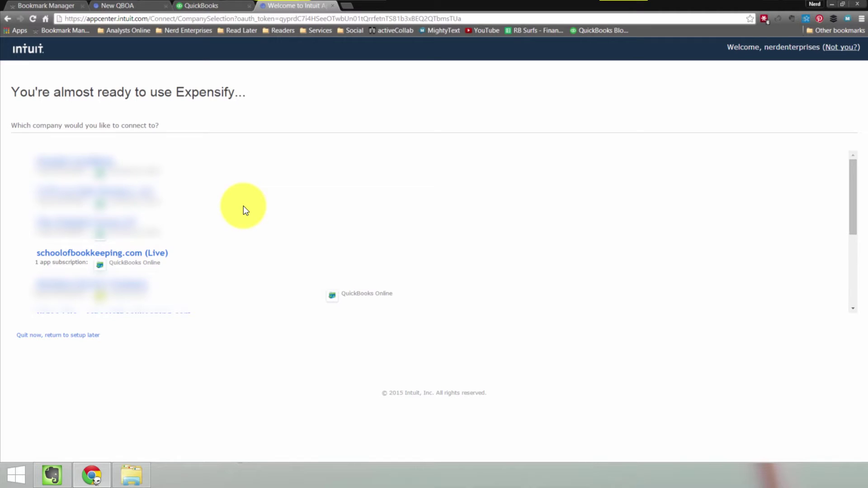
{"action": "left_click", "coordinate": [83, 253]}
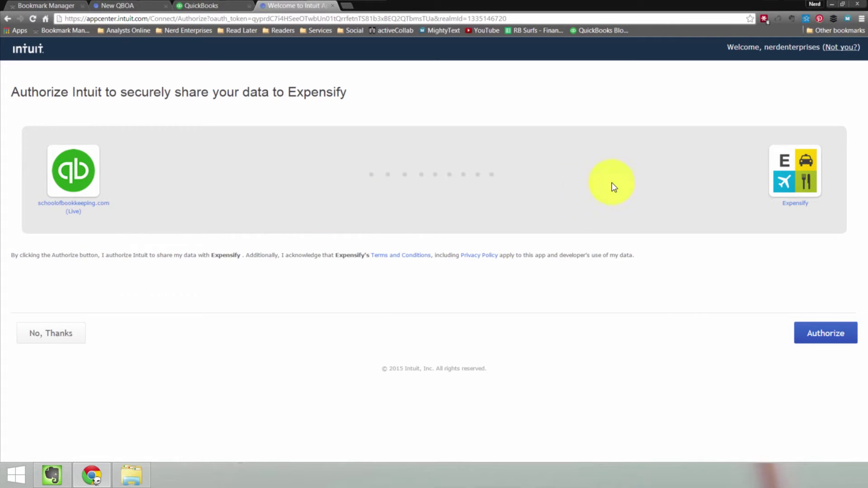
{"action": "left_click", "coordinate": [825, 335]}
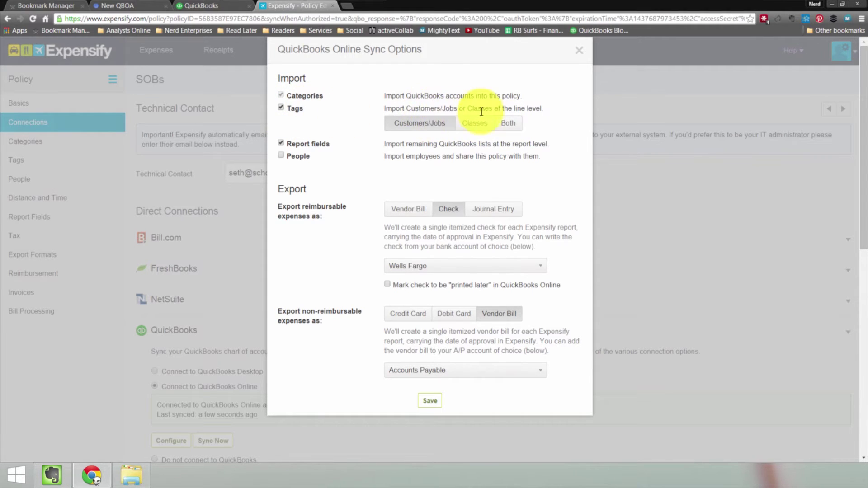
Step: Set Tags to import Both customers/jobs and classes, and tick People
{"action": "left_click", "coordinate": [509, 123]}
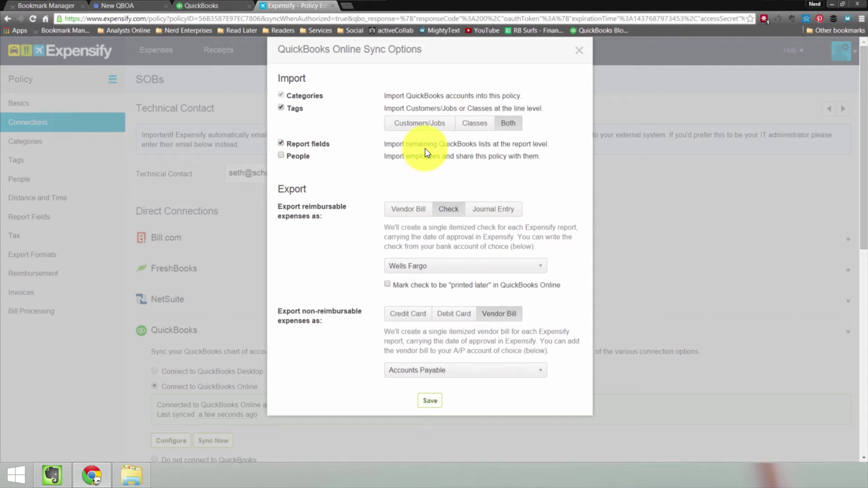
{"action": "left_click", "coordinate": [282, 157]}
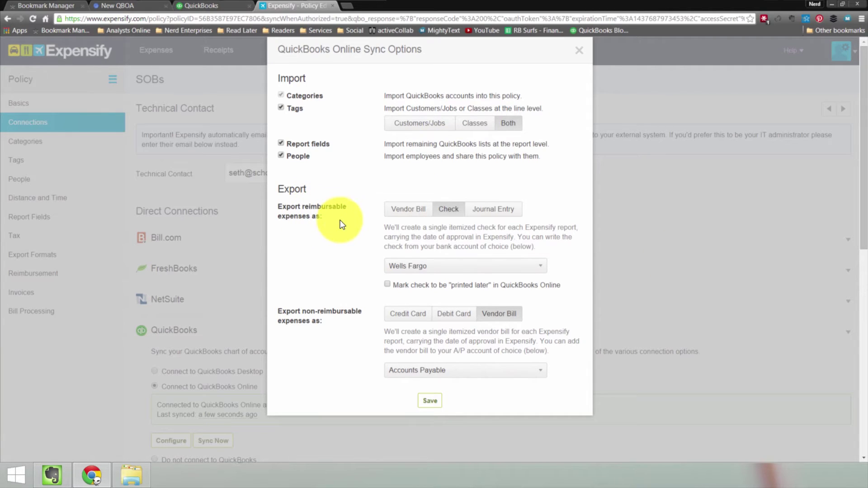
Step: Export reimbursable expenses as Vendor Bills to Accounts Payable; set non-reimbursable to Credit Card
{"action": "left_click", "coordinate": [404, 212]}
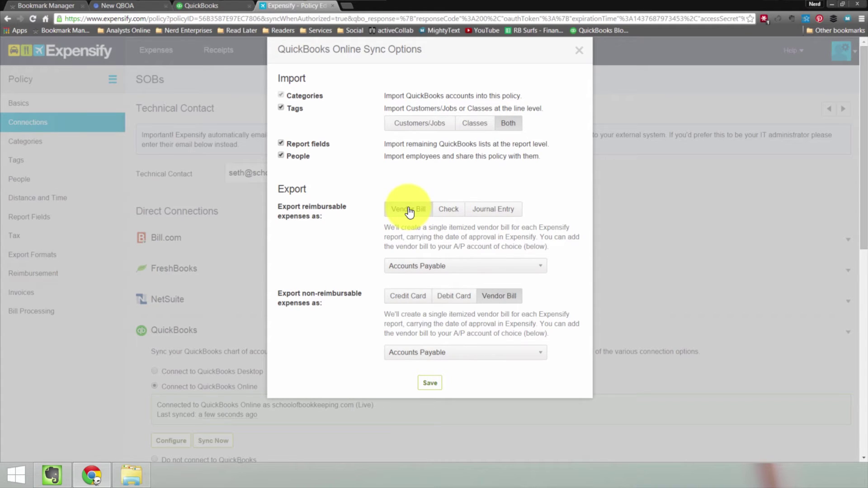
{"action": "left_click", "coordinate": [454, 266]}
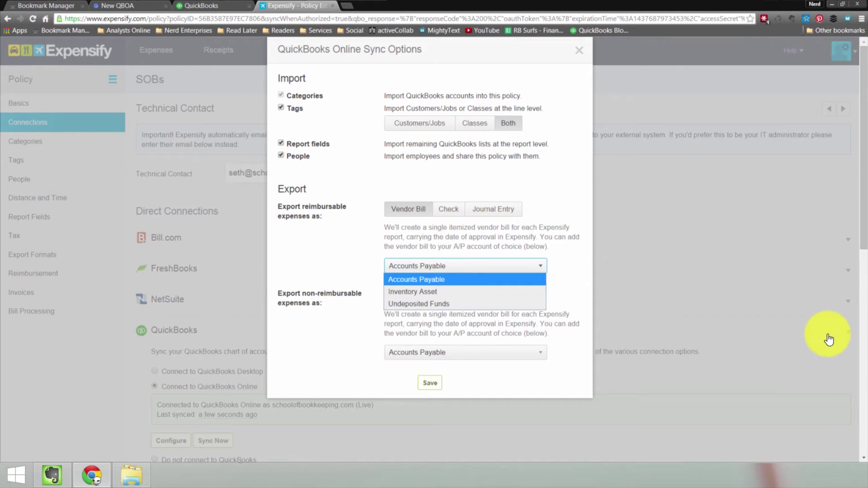
{"action": "left_click", "coordinate": [829, 339]}
{"action": "left_click", "coordinate": [439, 238]}
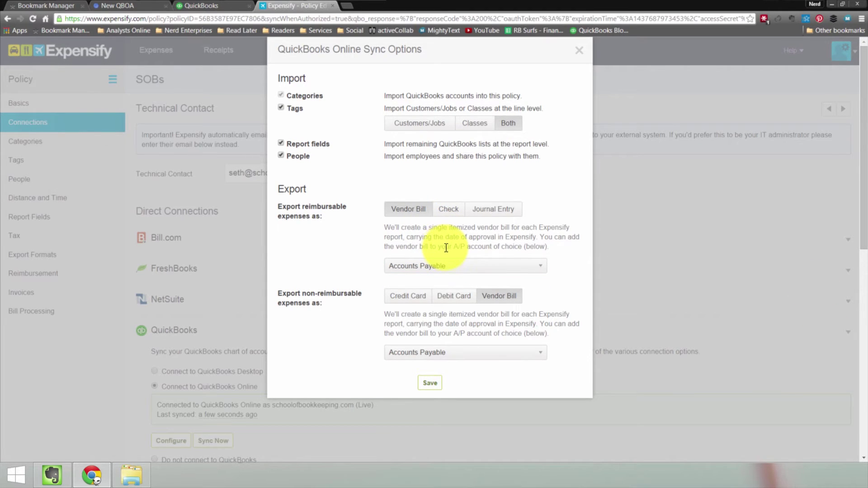
{"action": "scroll", "coordinate": [442, 242], "scroll_direction": "down", "scroll_amount": 1}
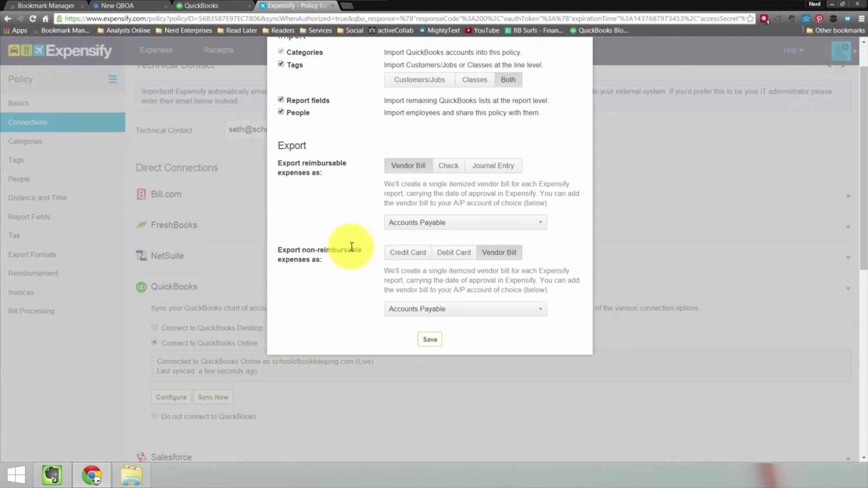
{"action": "left_click", "coordinate": [441, 222]}
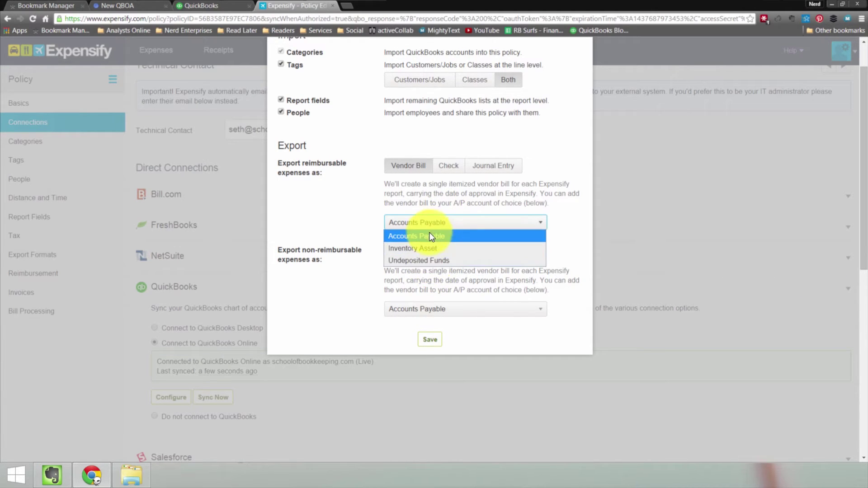
{"action": "left_click", "coordinate": [795, 295]}
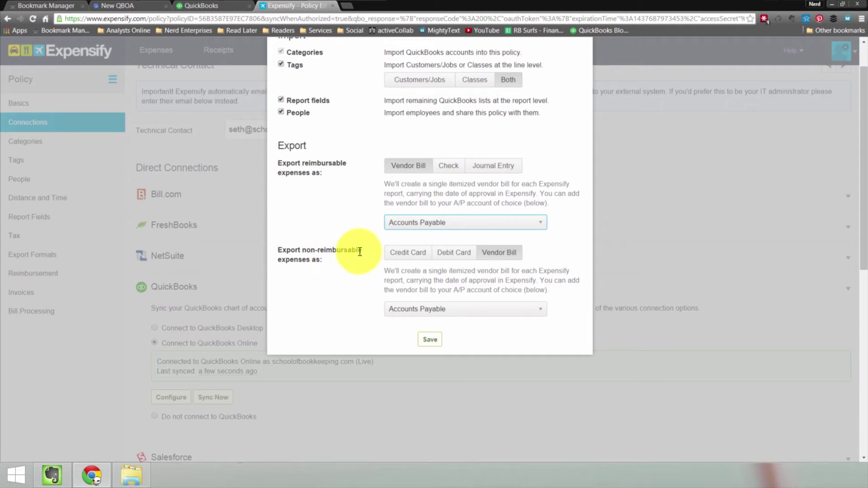
{"action": "left_click", "coordinate": [423, 253]}
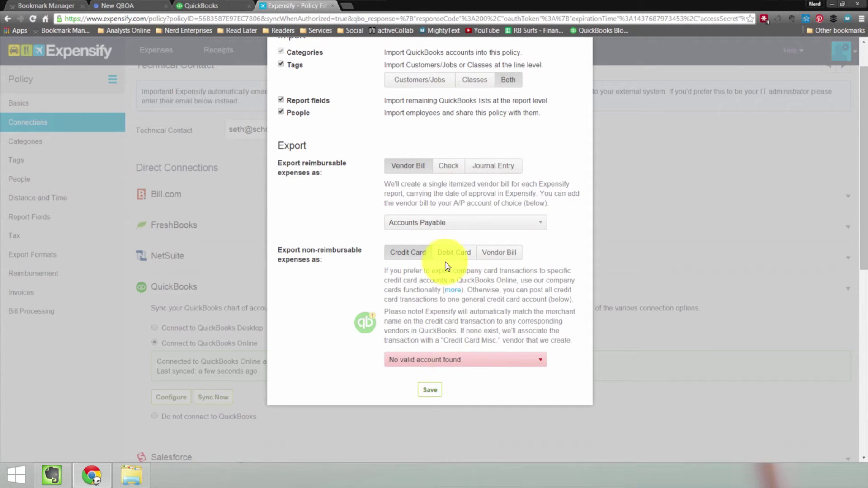
Step: Switch non-reimbursable expense export to Debit Card, posting to the Wells Fargo account
{"action": "left_click", "coordinate": [454, 252]}
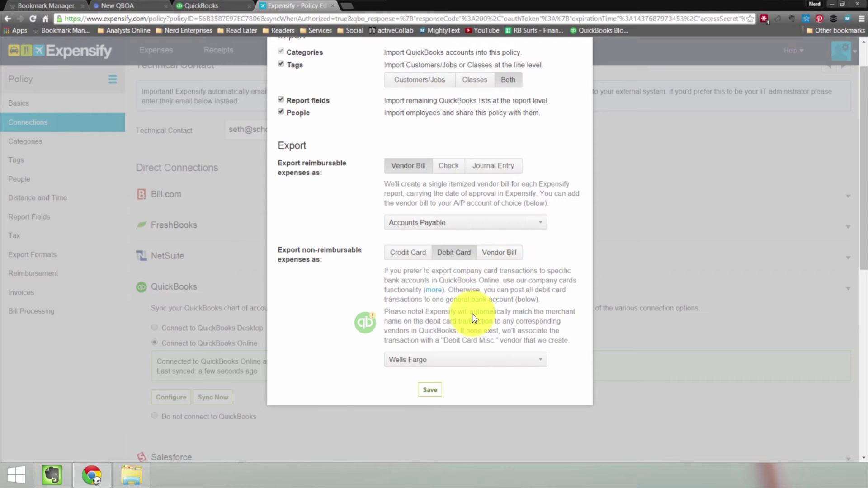
Step: Save the sync options, dismiss the classes warning, and open QuickBooks Online Company Settings
{"action": "left_click", "coordinate": [432, 391]}
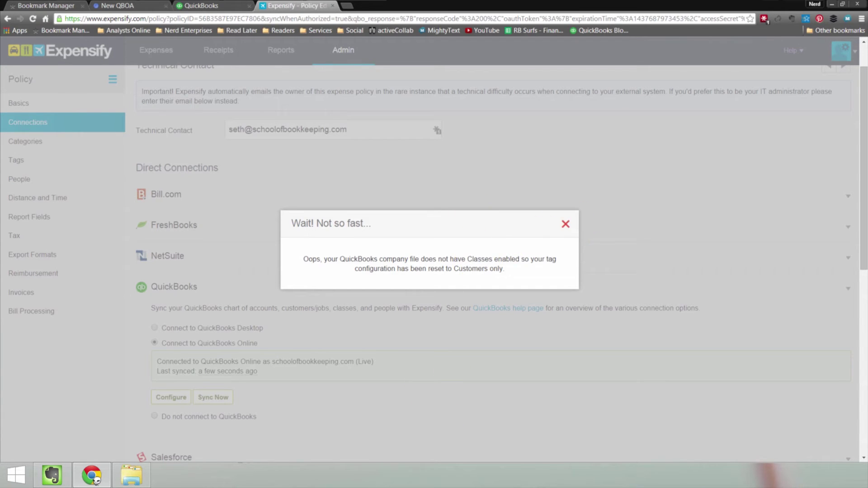
{"action": "left_click", "coordinate": [566, 224]}
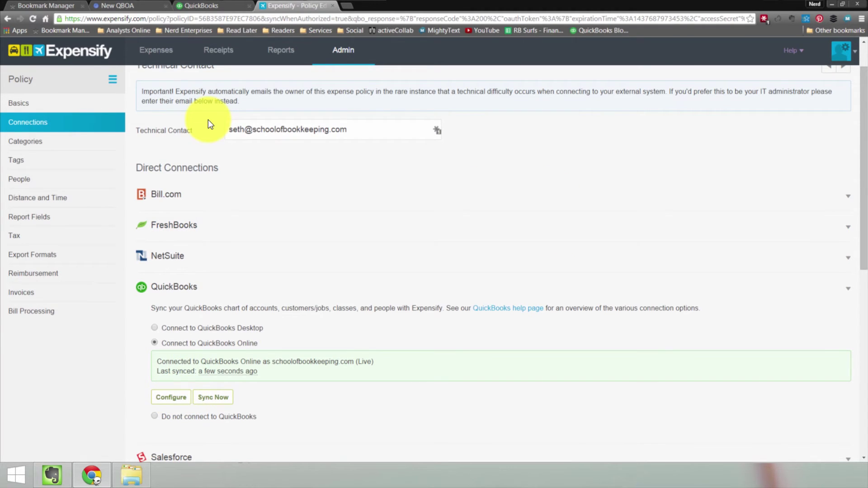
{"action": "key", "text": "ctrl+shift+Tab"}
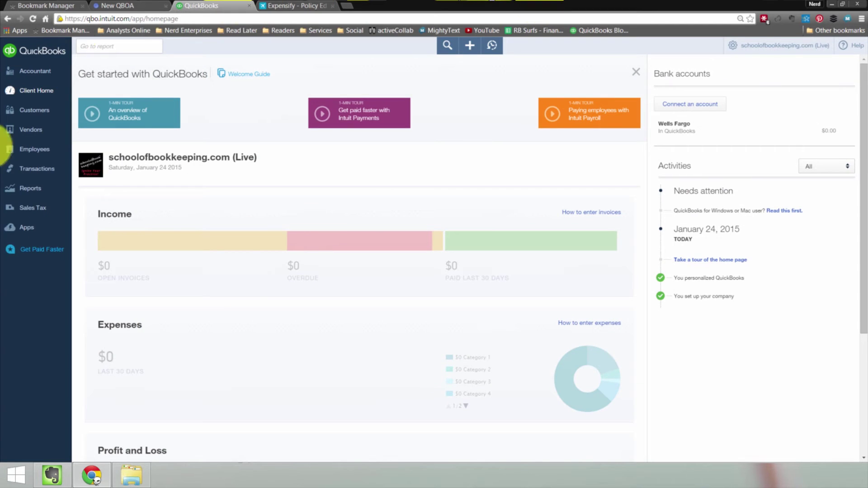
{"action": "left_click", "coordinate": [754, 47]}
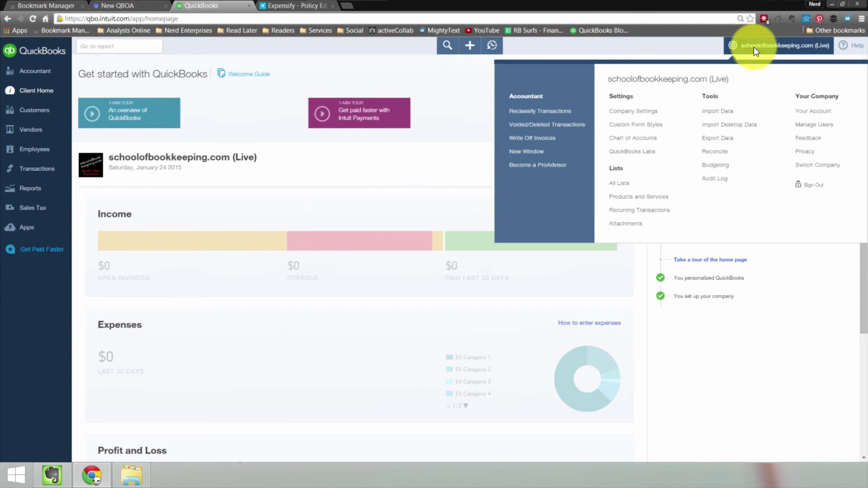
{"action": "left_click", "coordinate": [633, 111]}
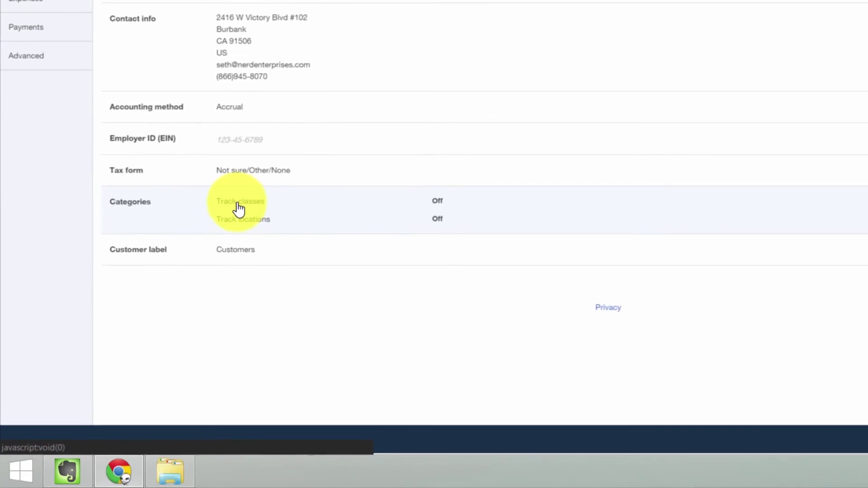
Step: Enable class tracking with no-class warning and location tracking labelled Division, then save
{"action": "left_click", "coordinate": [470, 171]}
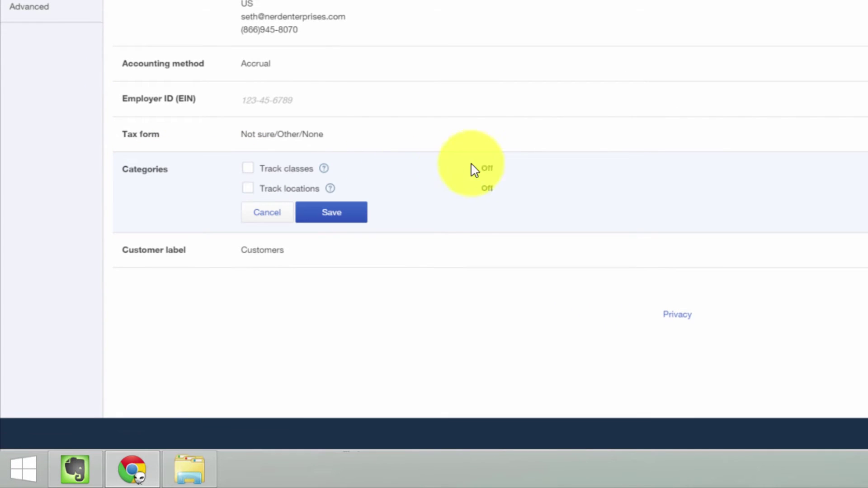
{"action": "left_click", "coordinate": [247, 168]}
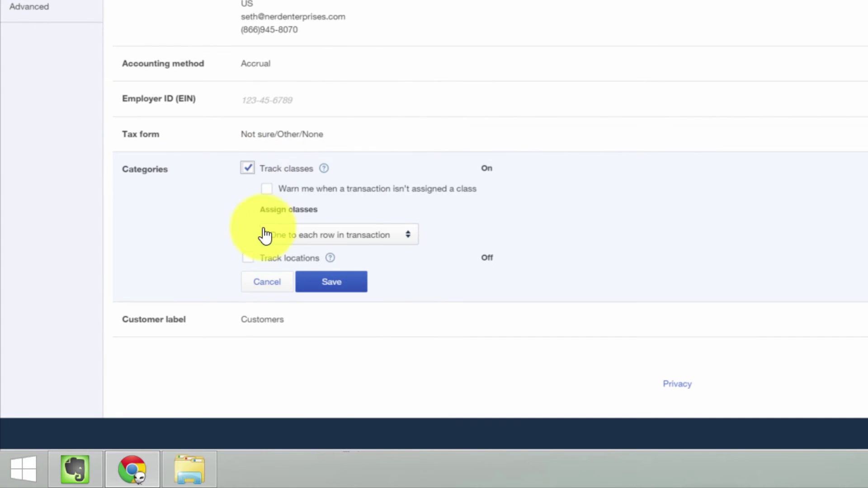
{"action": "left_click", "coordinate": [248, 257]}
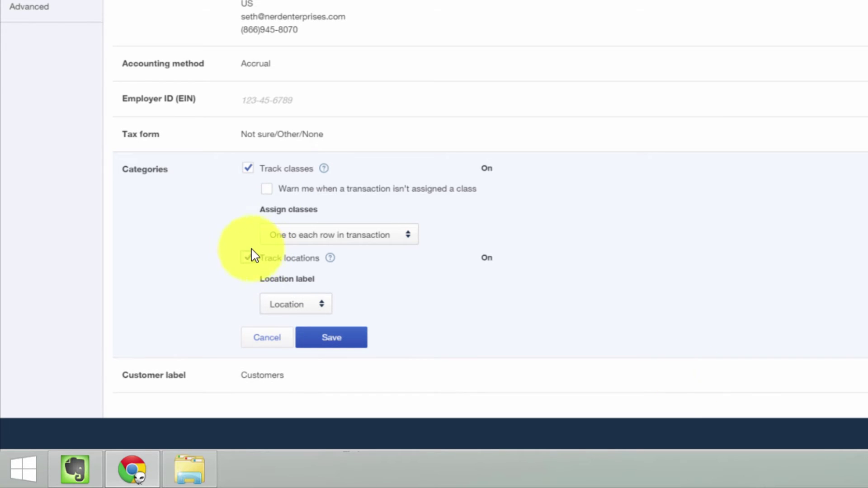
{"action": "left_click", "coordinate": [267, 190]}
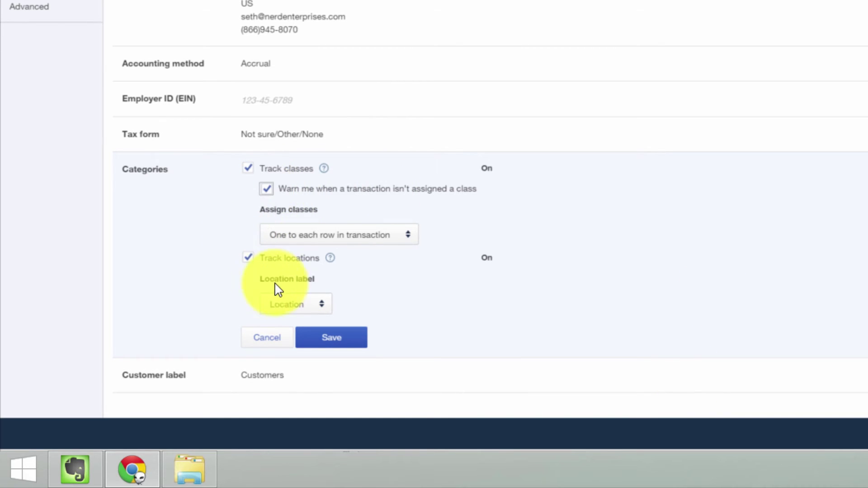
{"action": "left_click", "coordinate": [322, 304]}
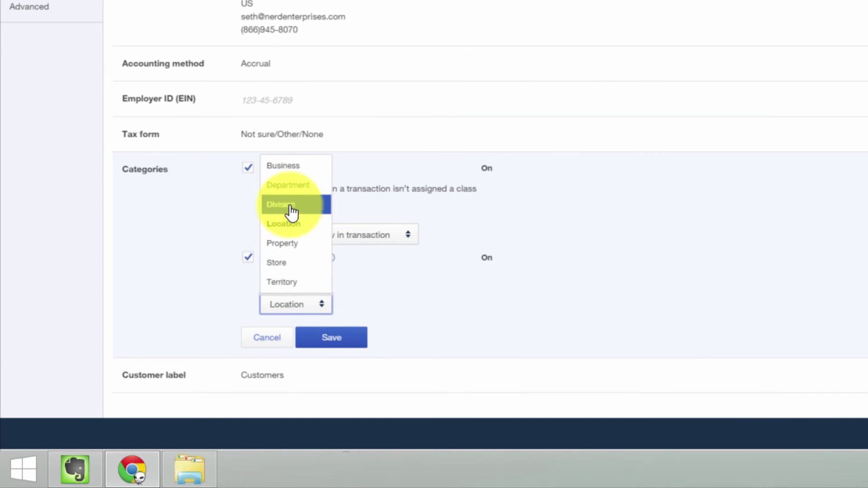
{"action": "left_click", "coordinate": [277, 205]}
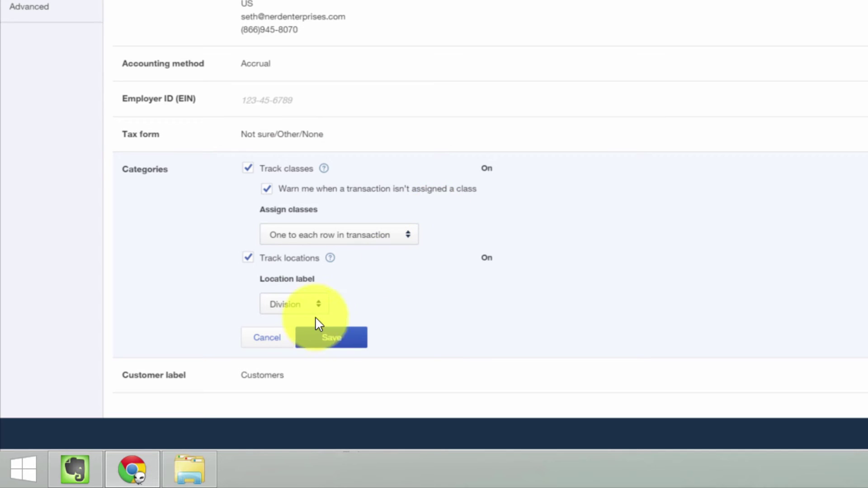
{"action": "left_click", "coordinate": [332, 339]}
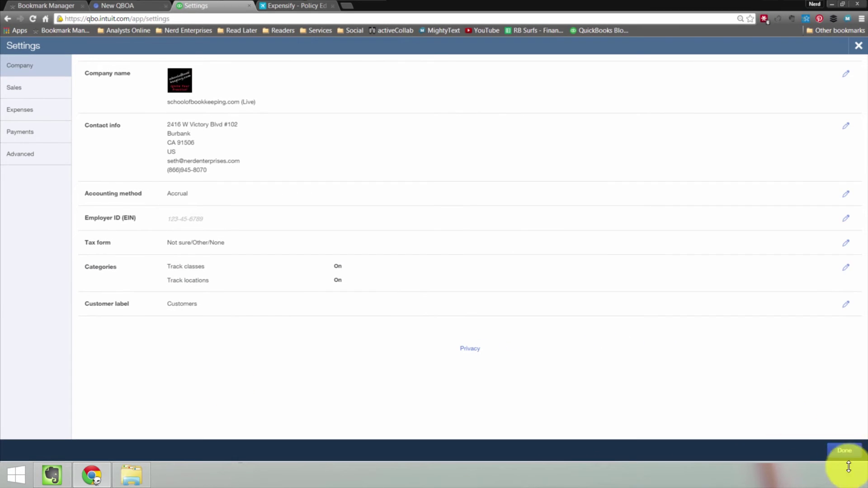
{"action": "left_click", "coordinate": [850, 454]}
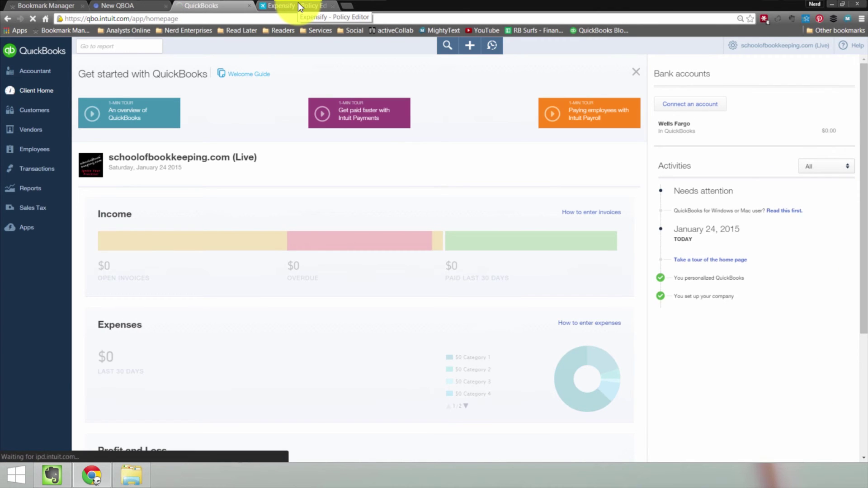
Step: Back in Expensify, save the QuickBooks configuration with Tags set to Both, then reopen it
{"action": "left_click", "coordinate": [298, 2]}
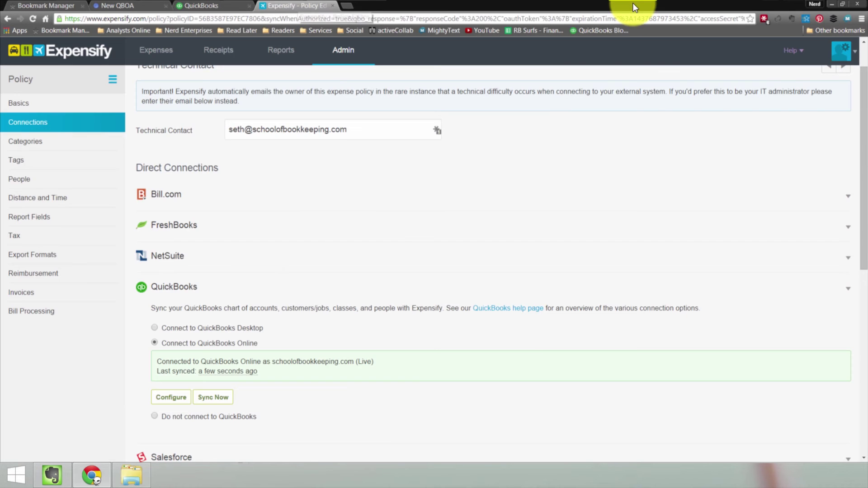
{"action": "left_click", "coordinate": [171, 397]}
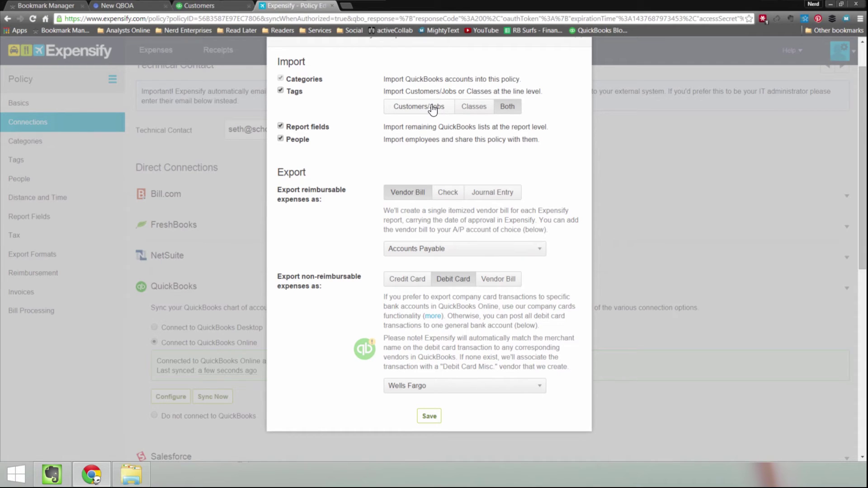
{"action": "left_click", "coordinate": [429, 416]}
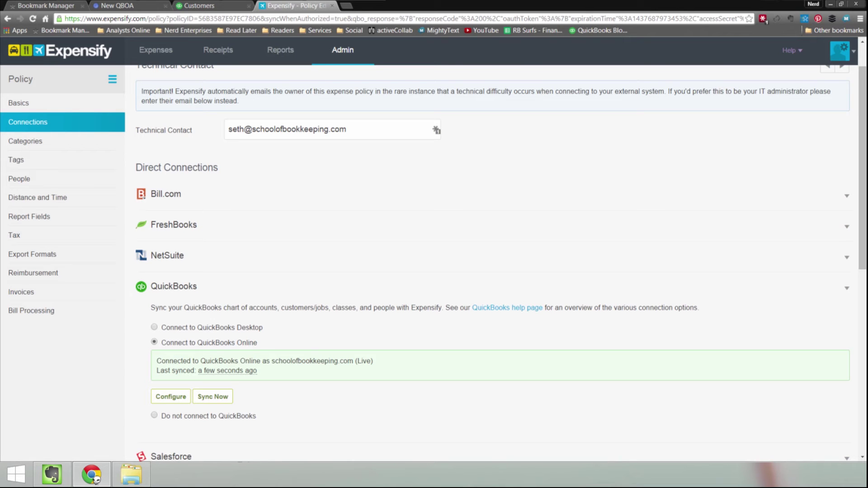
{"action": "left_click", "coordinate": [170, 396]}
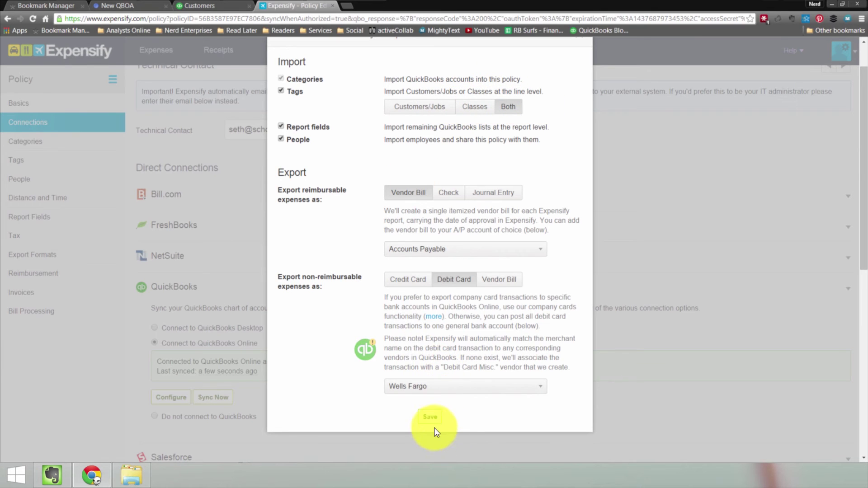
Step: Save the QuickBooks configuration again and go to the Expenses page
{"action": "left_click", "coordinate": [430, 416]}
{"action": "left_click", "coordinate": [156, 50]}
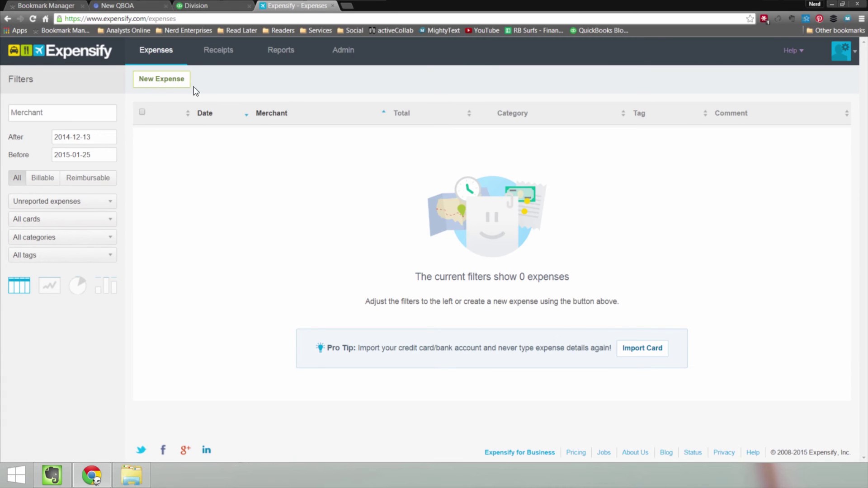
Step: Create a new expense with category Postage And Delivery, tag CCD, and an imported customer
{"action": "left_click", "coordinate": [183, 81]}
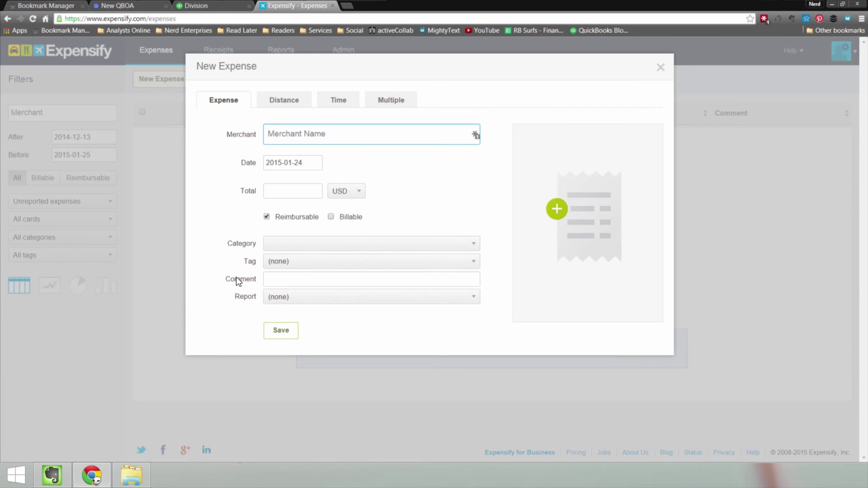
{"action": "left_click", "coordinate": [312, 244]}
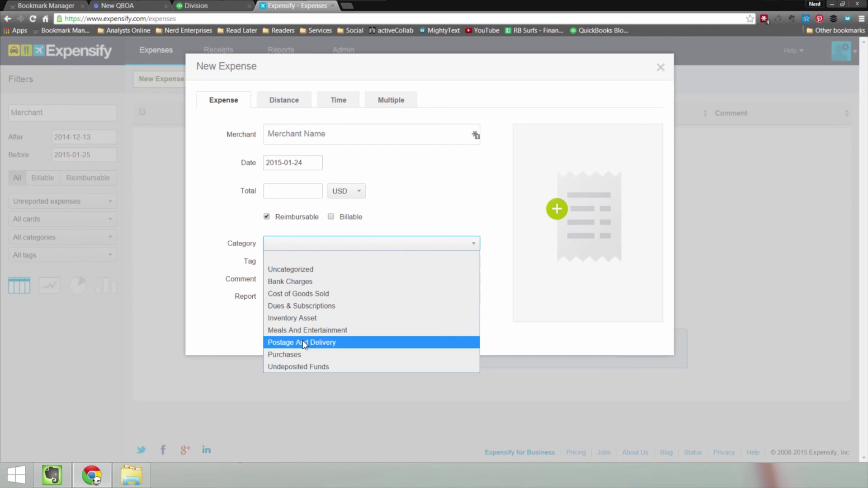
{"action": "left_click", "coordinate": [303, 342]}
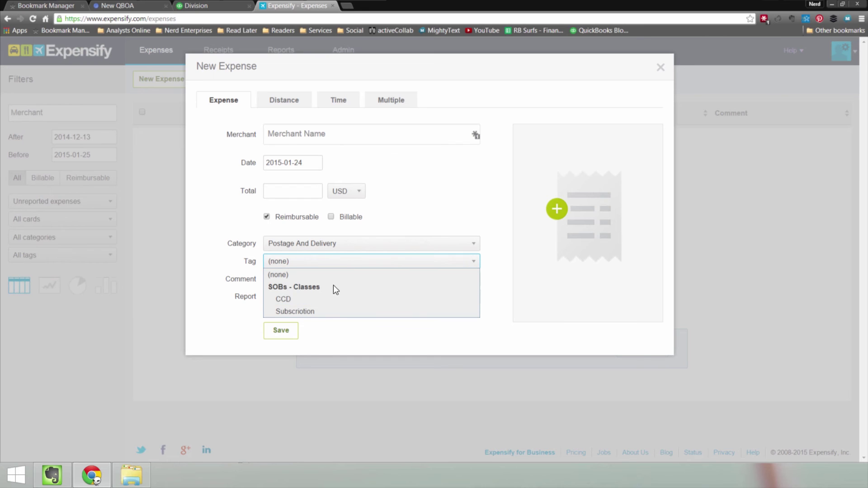
{"action": "left_click", "coordinate": [285, 299]}
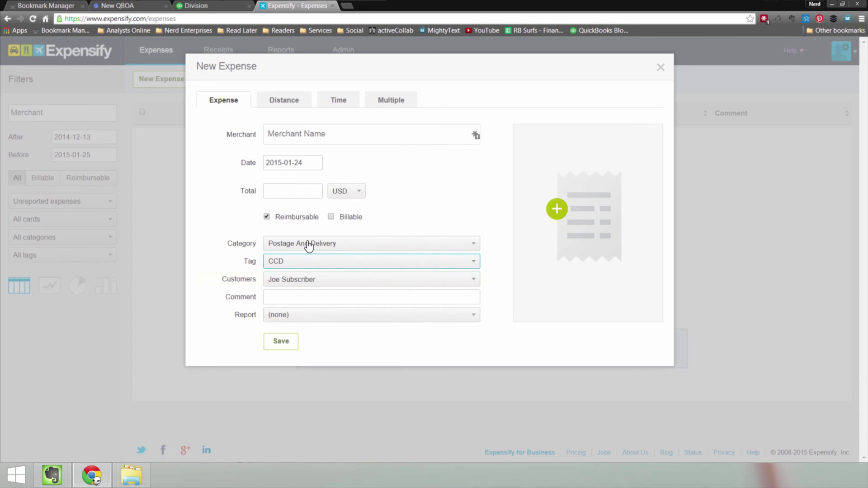
{"action": "left_click", "coordinate": [299, 280]}
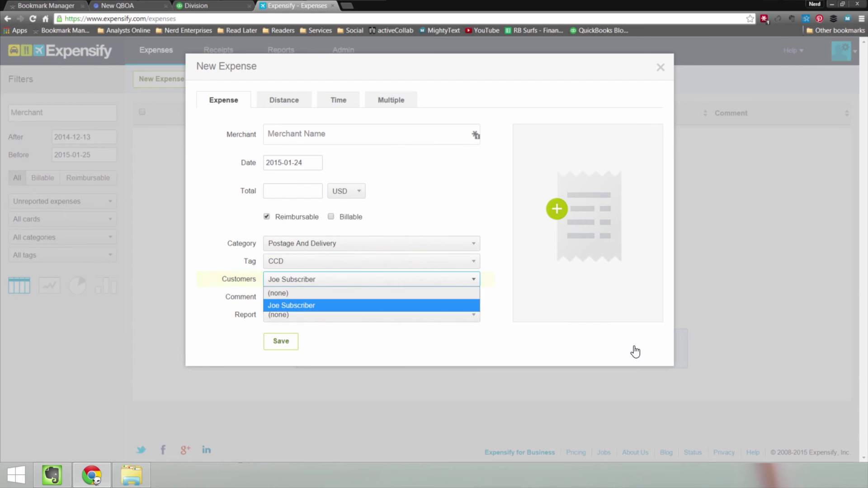
{"action": "left_click", "coordinate": [292, 305]}
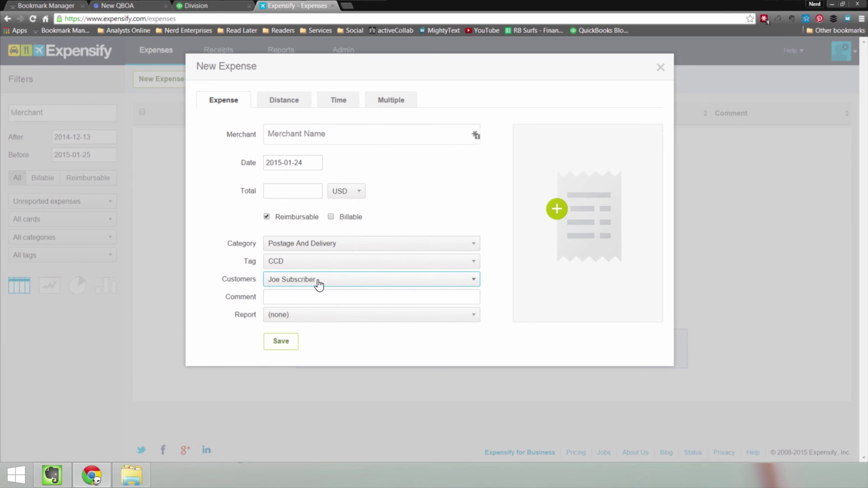
{"action": "left_click", "coordinate": [333, 264]}
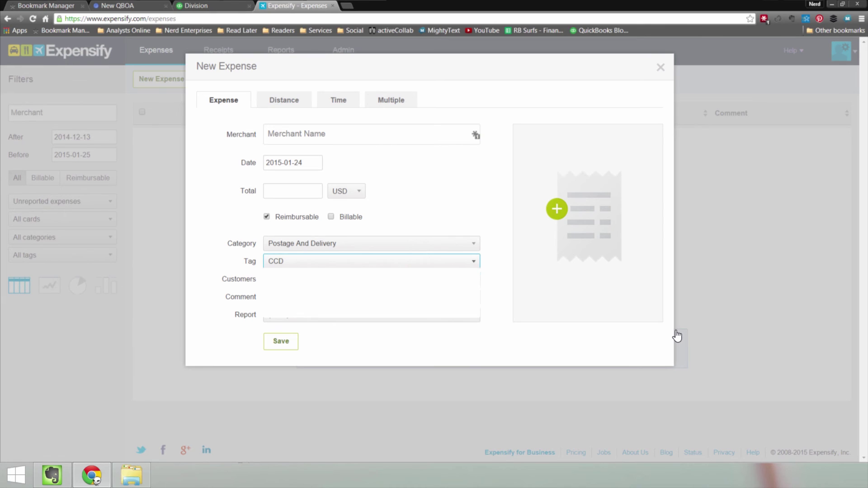
{"action": "left_click", "coordinate": [334, 265]}
{"action": "left_click", "coordinate": [302, 282]}
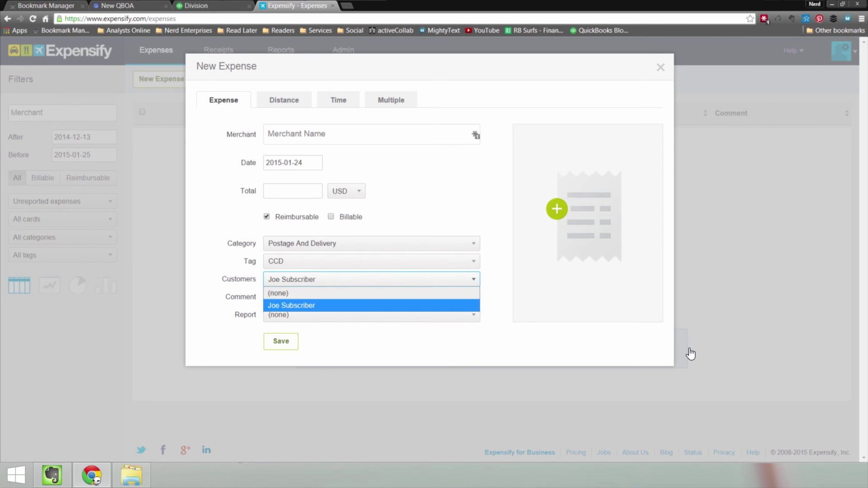
{"action": "left_click", "coordinate": [690, 354]}
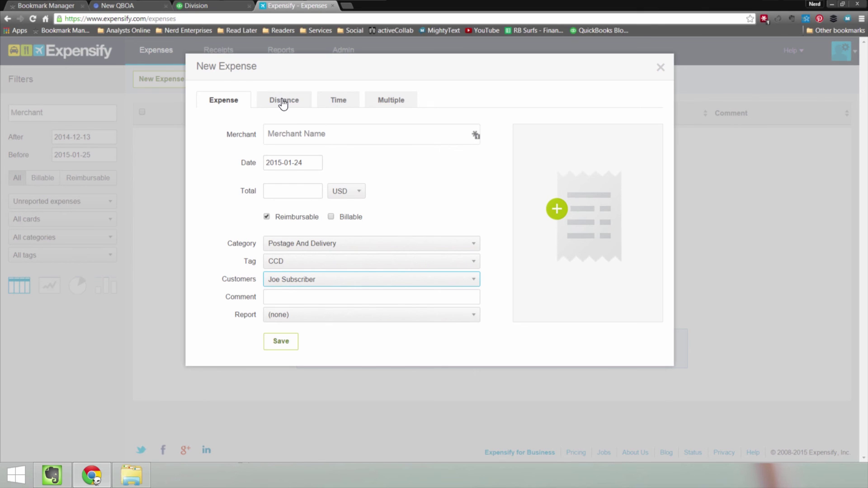
{"action": "left_click", "coordinate": [222, 104]}
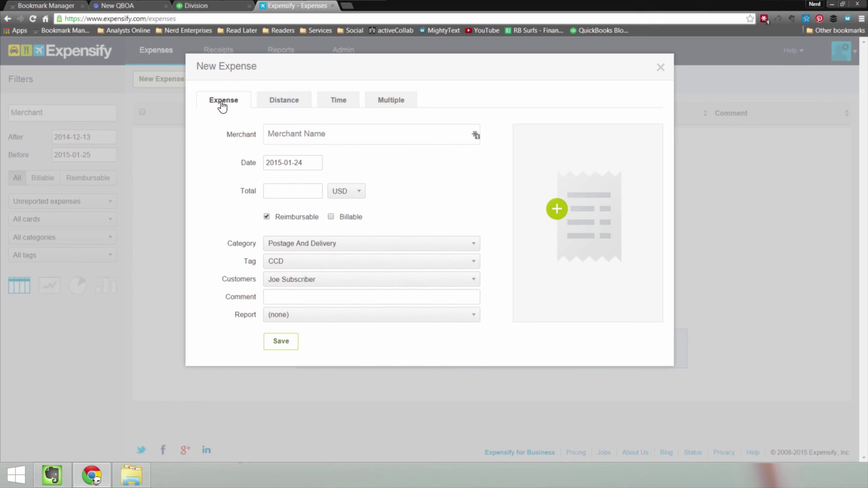